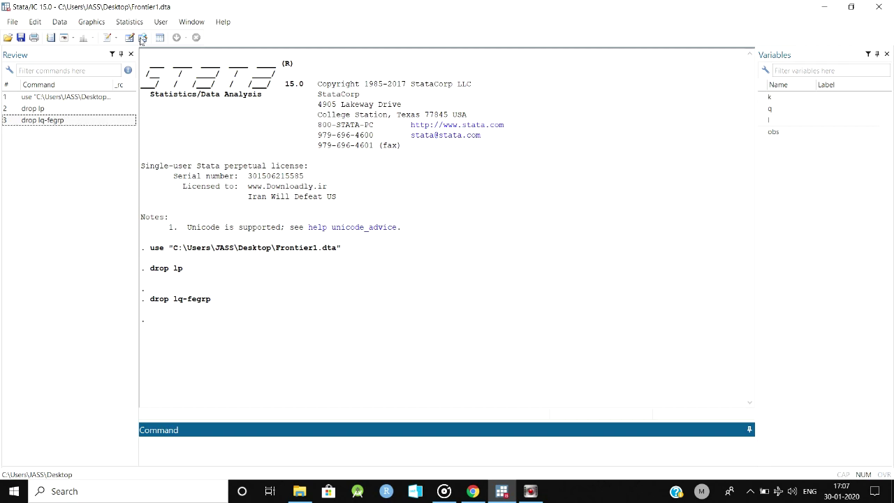
Step: Browse the dataset in the Data Editor, select the q column, then return to the main window
{"action": "left_click", "coordinate": [127, 40]}
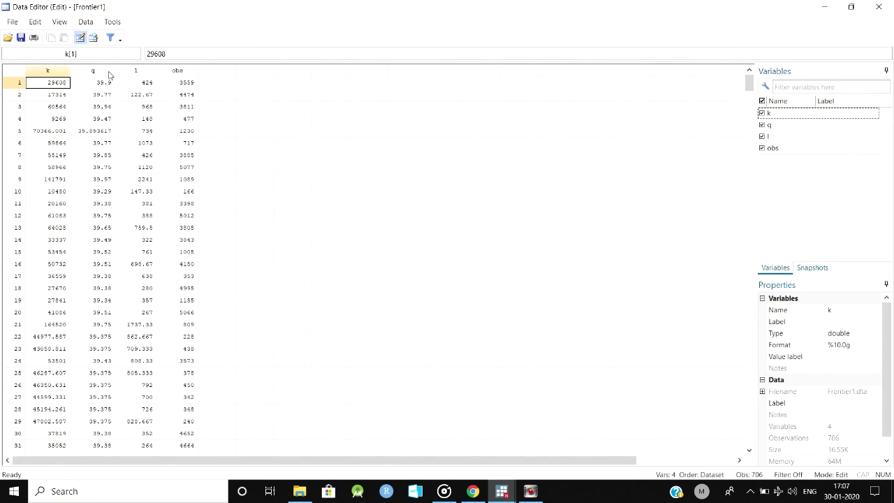
{"action": "left_click", "coordinate": [97, 73]}
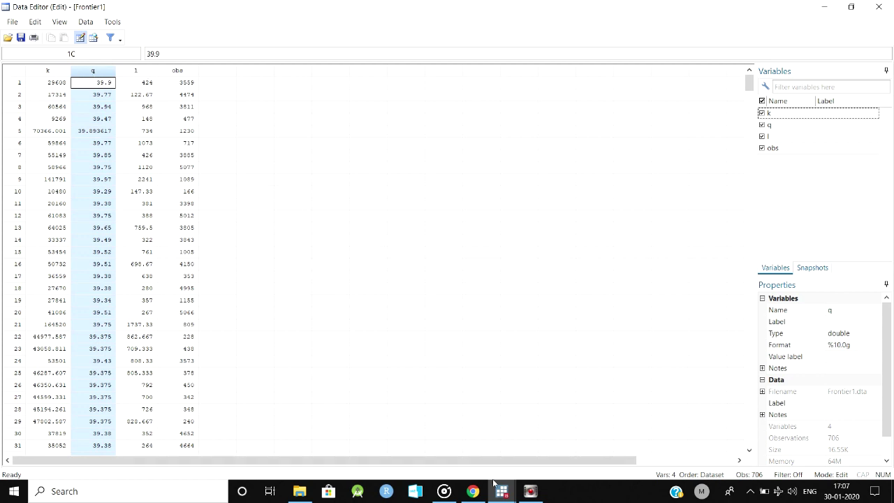
{"action": "left_click", "coordinate": [508, 495]}
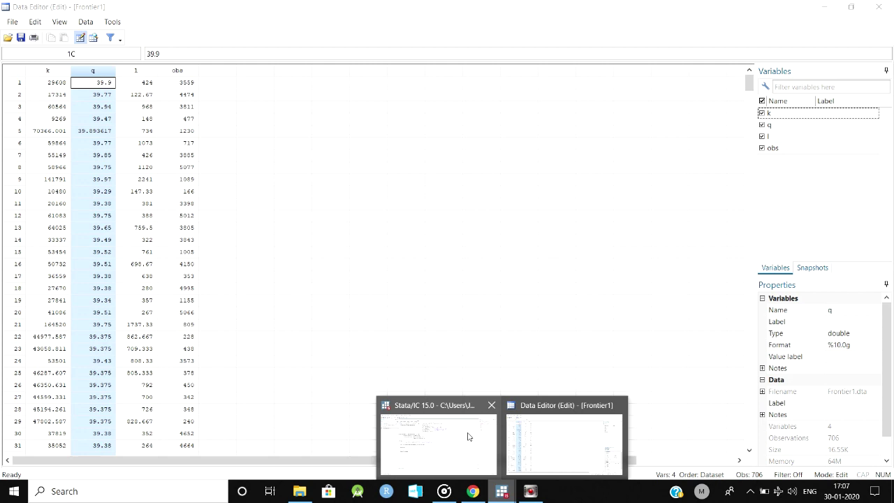
{"action": "left_click", "coordinate": [469, 435]}
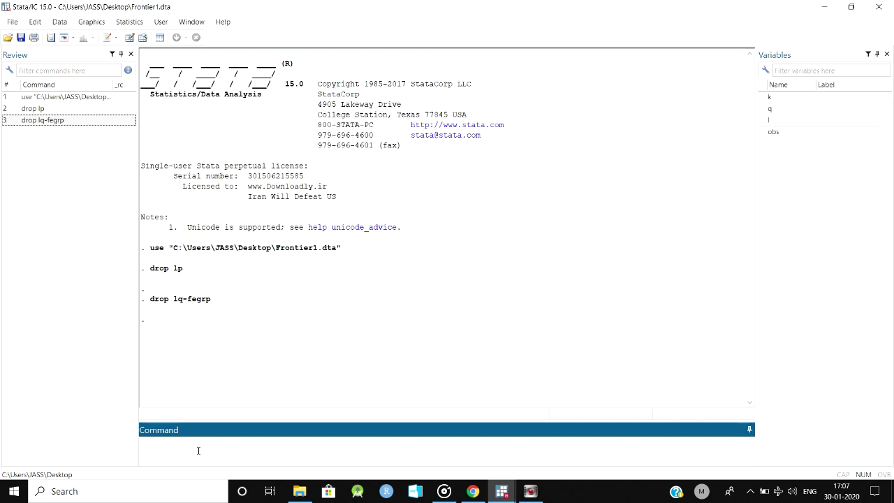
Step: Create lq = ln(q) and ll = ln(l) with gen commands
{"action": "type", "text": "gen lq=ln(q)"}
{"action": "key", "text": "Return"}
{"action": "type", "text": "g"}
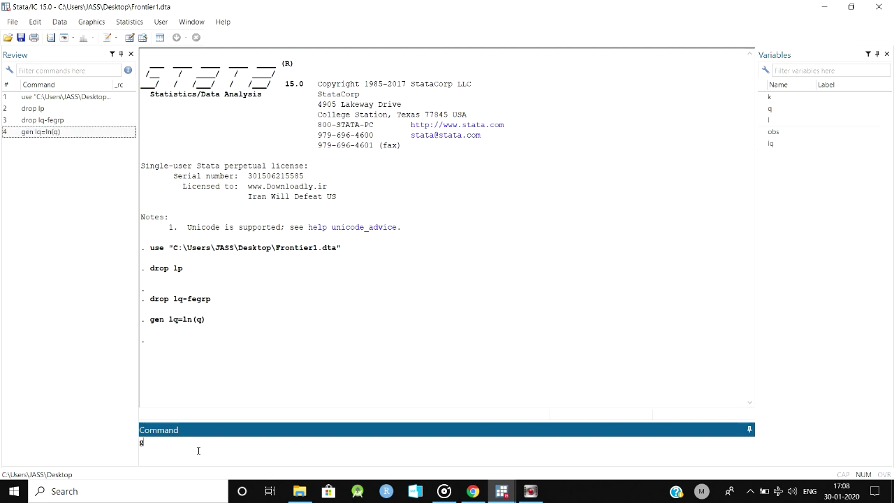
{"action": "type", "text": "en ll=(l"}
{"action": "key", "text": "BackSpace"}
{"action": "key", "text": "BackSpace"}
{"action": "type", "text": "ln(l)"}
{"action": "key", "text": "Return"}
Step: Create lk = ln(k), correcting the failed 'genlk' command to 'gen lk=ln(k)'
{"action": "type", "text": "gen"}
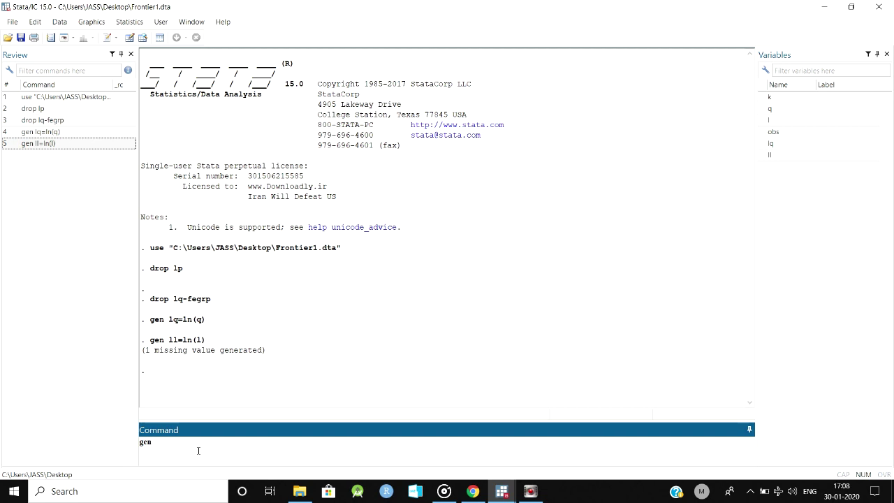
{"action": "type", "text": "lk=ln(k)"}
{"action": "key", "text": "Return"}
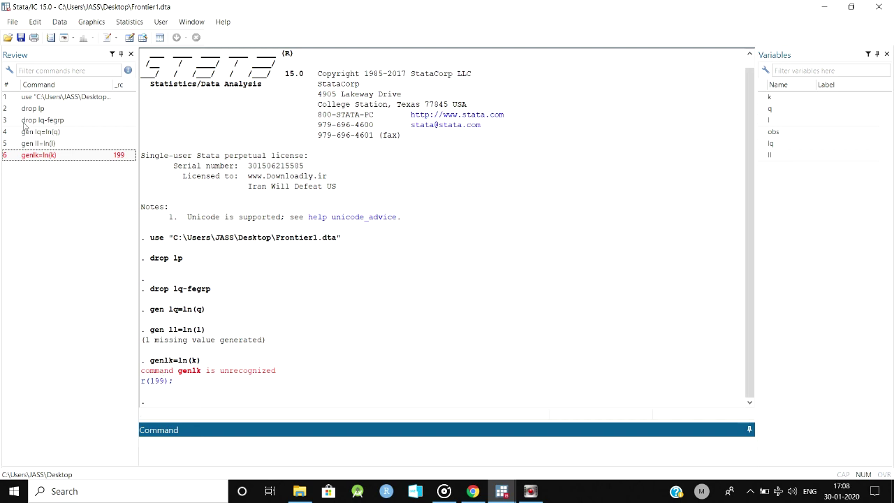
{"action": "left_click", "coordinate": [38, 155]}
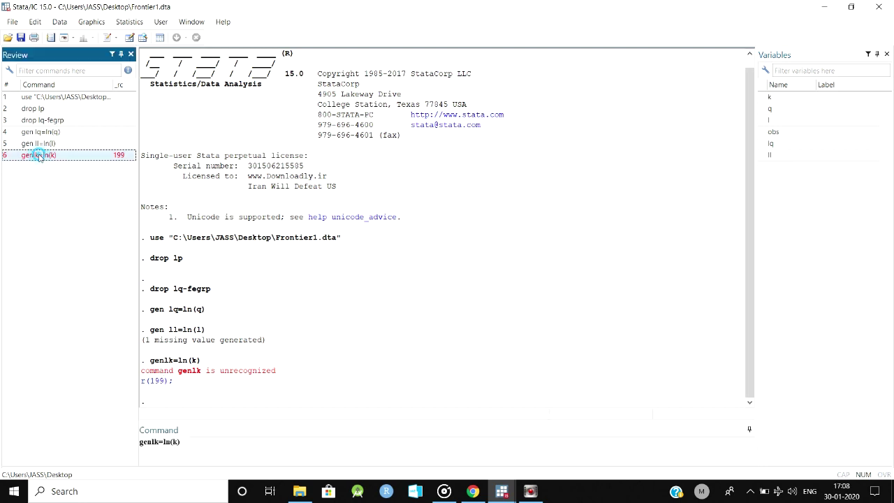
{"action": "left_click", "coordinate": [155, 448]}
{"action": "key", "text": "Return"}
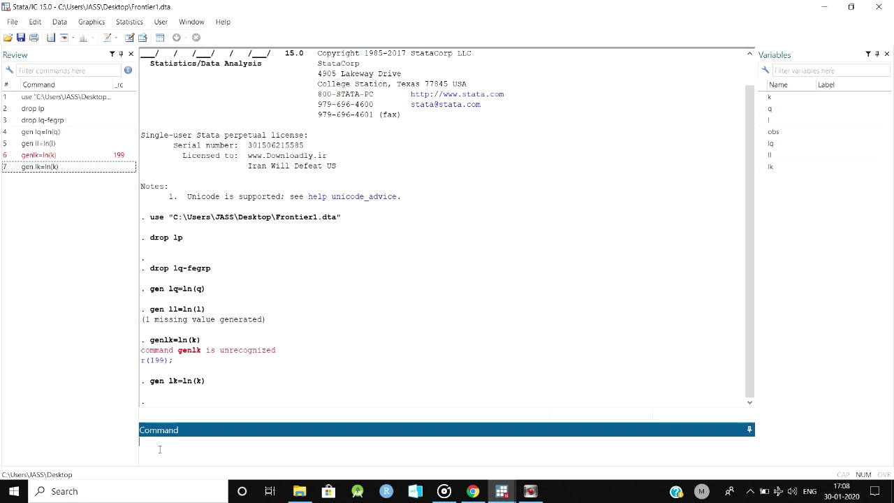
Step: Run 'frontier lq ll lk' to estimate the frontier, converging with log likelihood 197.73196
{"action": "type", "text": "frontier lq ll lk"}
{"action": "key", "text": "Return"}
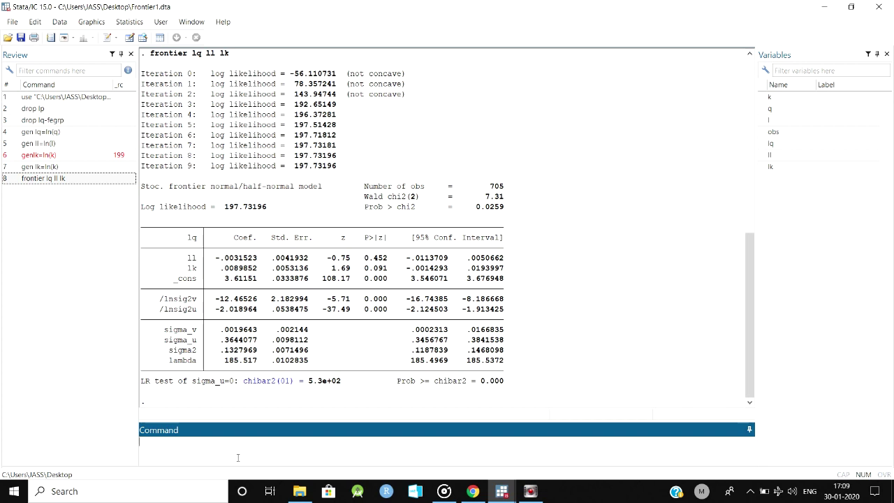
Step: Predict the inefficiency term u into effi and sort the data by effi
{"action": "type", "text": "predict effi, u"}
{"action": "key", "text": "Return"}
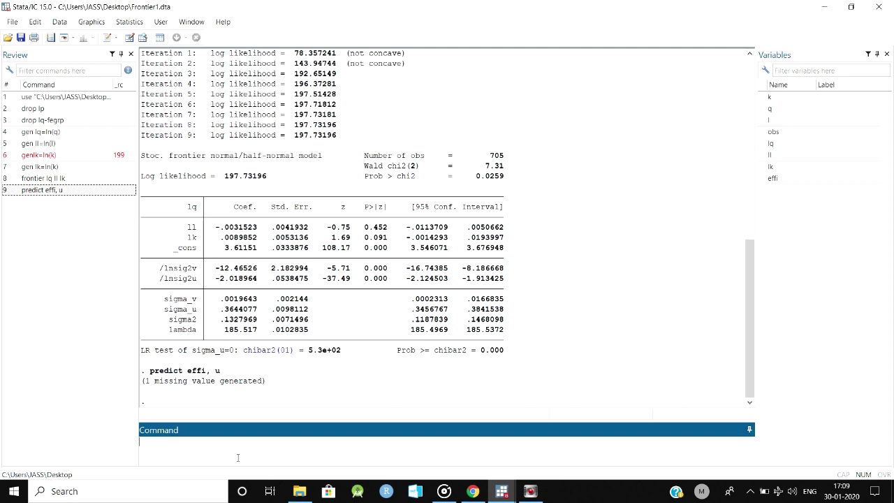
{"action": "type", "text": "s"}
{"action": "key", "text": "BackSpace"}
{"action": "type", "text": "surt effi"}
{"action": "key", "text": "Return"}
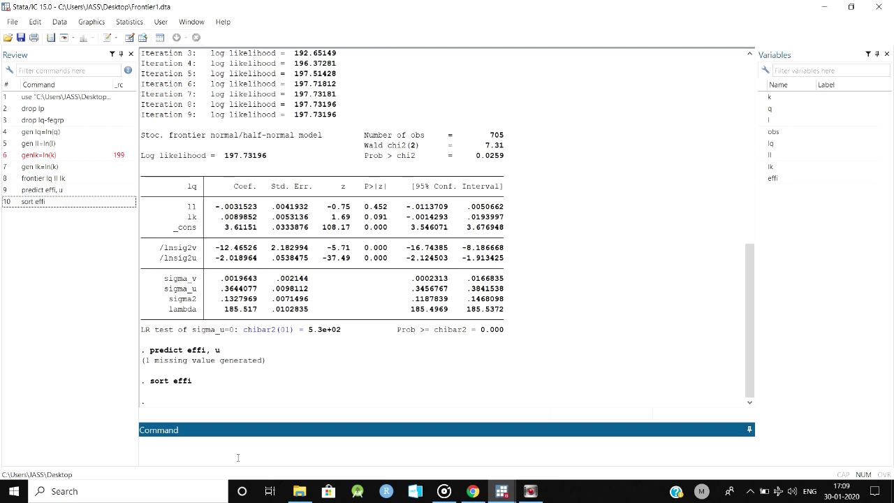
Step: Predict technical efficiency (te) into the variable efficiency and start the egen fegrp cut command
{"action": "type", "text": "predict effi, te"}
{"action": "key", "text": "Return"}
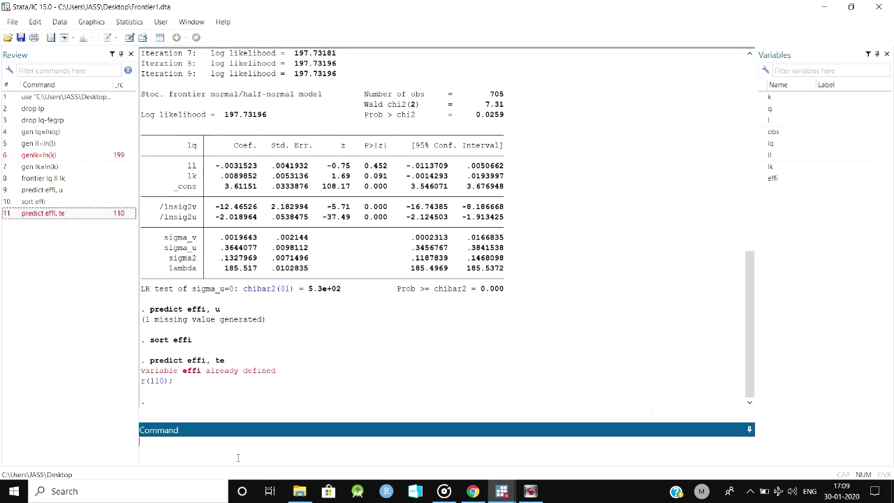
{"action": "type", "text": "predict efficiency, te"}
{"action": "key", "text": "Return"}
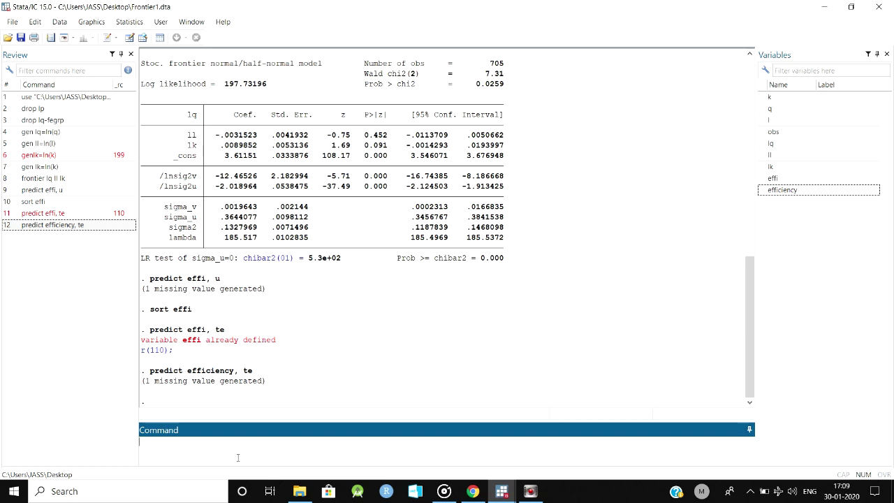
{"action": "type", "text": "egen fegrp= cut(efficiency), at(0,.3,.6,.9"}
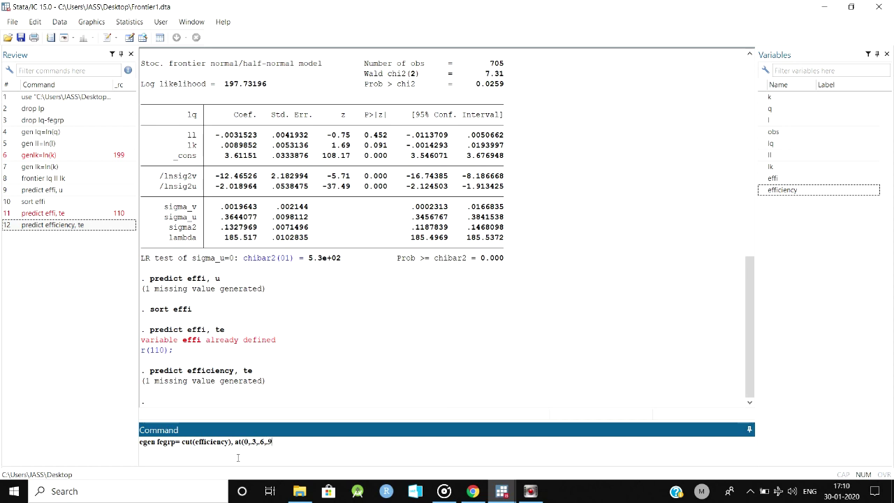
Step: Cut efficiency at 0, .3, .6, .9, 1 into fegrp and tabulate fegrp frequencies
{"action": "type", "text": ",1"}
{"action": "key", "text": "Return"}
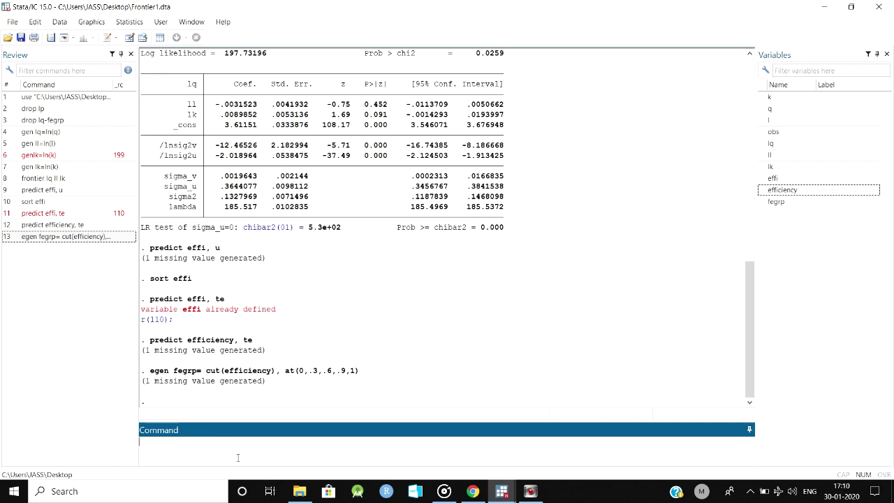
{"action": "type", "text": "tab fegrp"}
{"action": "key", "text": "Return"}
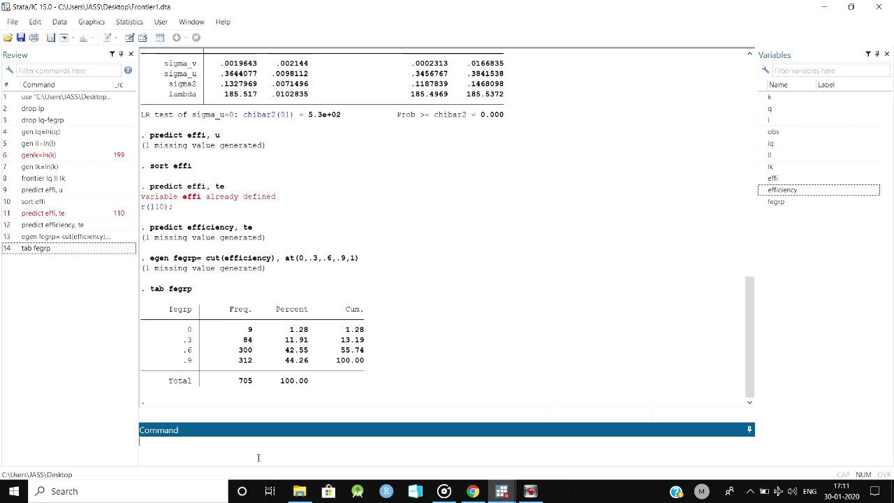
Step: Run 'table fegrp, c(mean q)', showing mean q from 8.99 to 37.79 across bands
{"action": "type", "text": "table fegrp"}
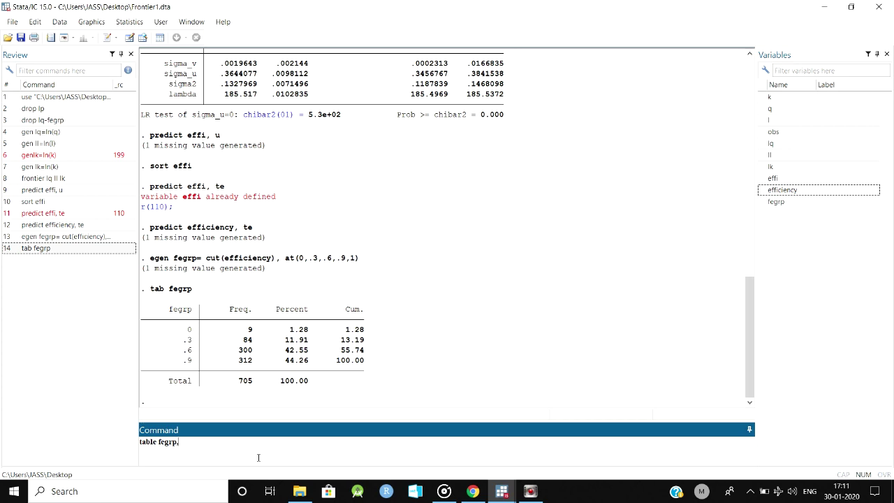
{"action": "type", "text": ", c(mean q)"}
{"action": "key", "text": "Return"}
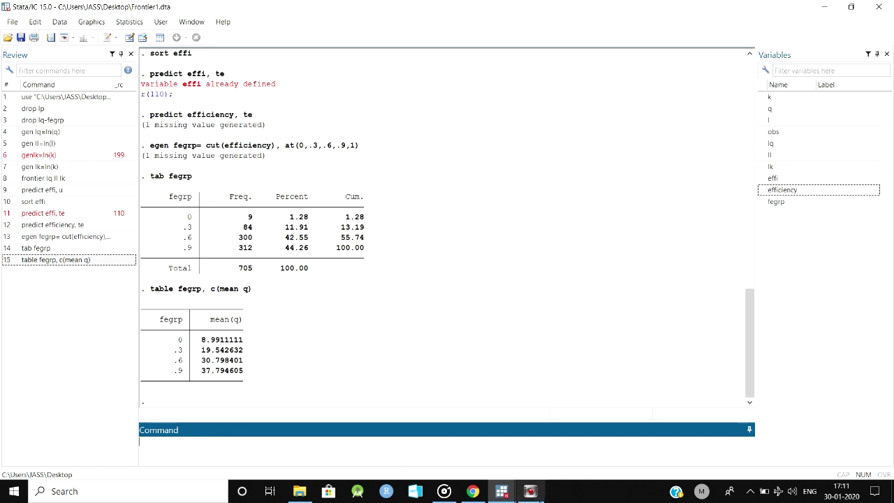
{"action": "left_click", "coordinate": [501, 491]}
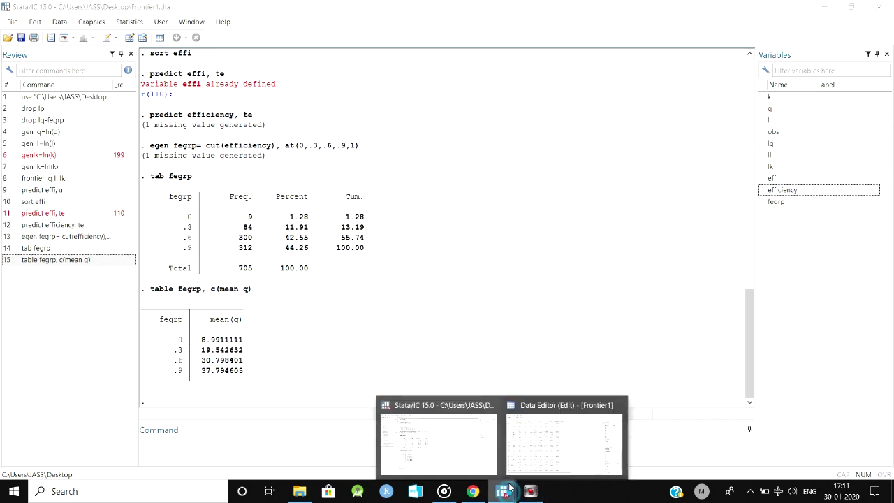
{"action": "left_click", "coordinate": [538, 435]}
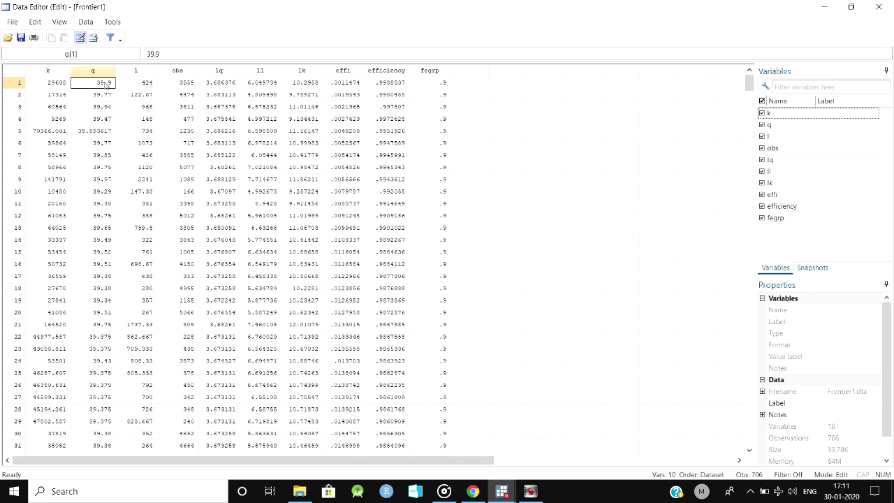
{"action": "left_click", "coordinate": [502, 492]}
{"action": "left_click", "coordinate": [433, 448]}
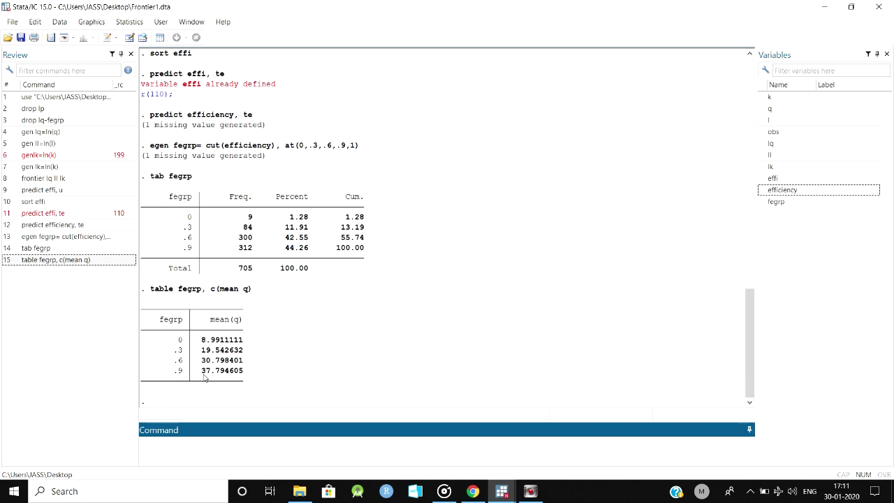
{"action": "left_click_drag", "start_coordinate": [199, 370], "coordinate": [258, 376]}
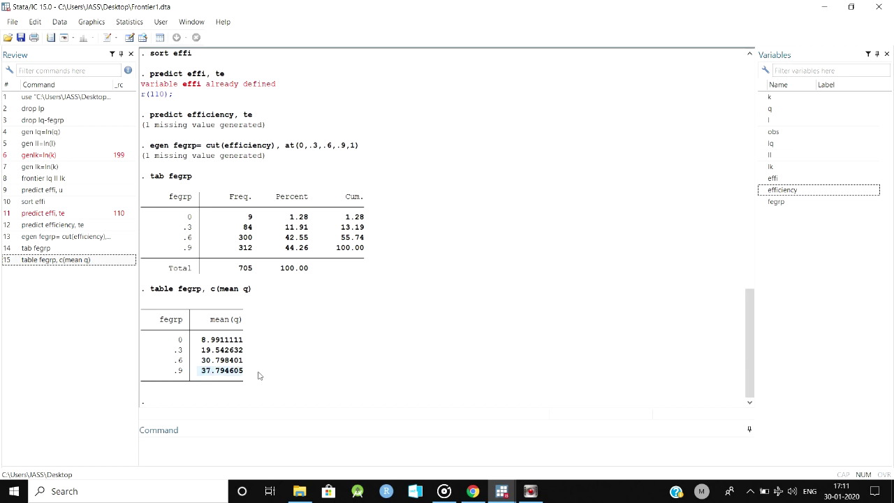
{"action": "left_click", "coordinate": [192, 433]}
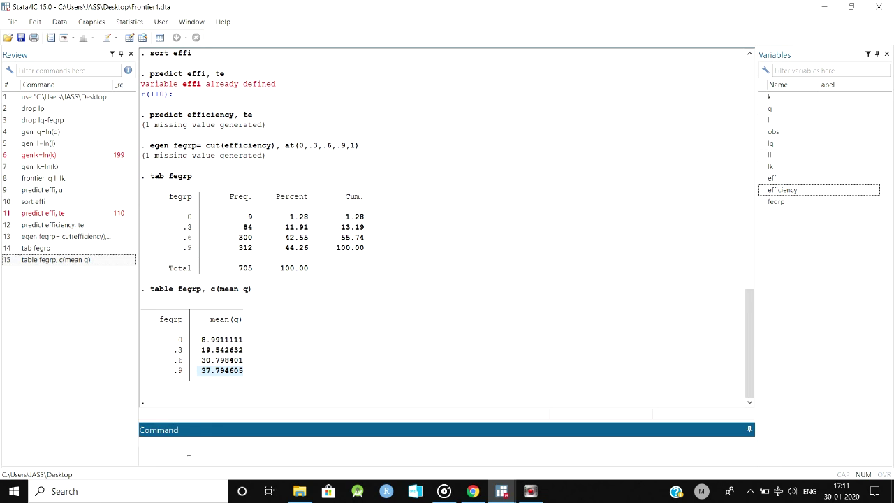